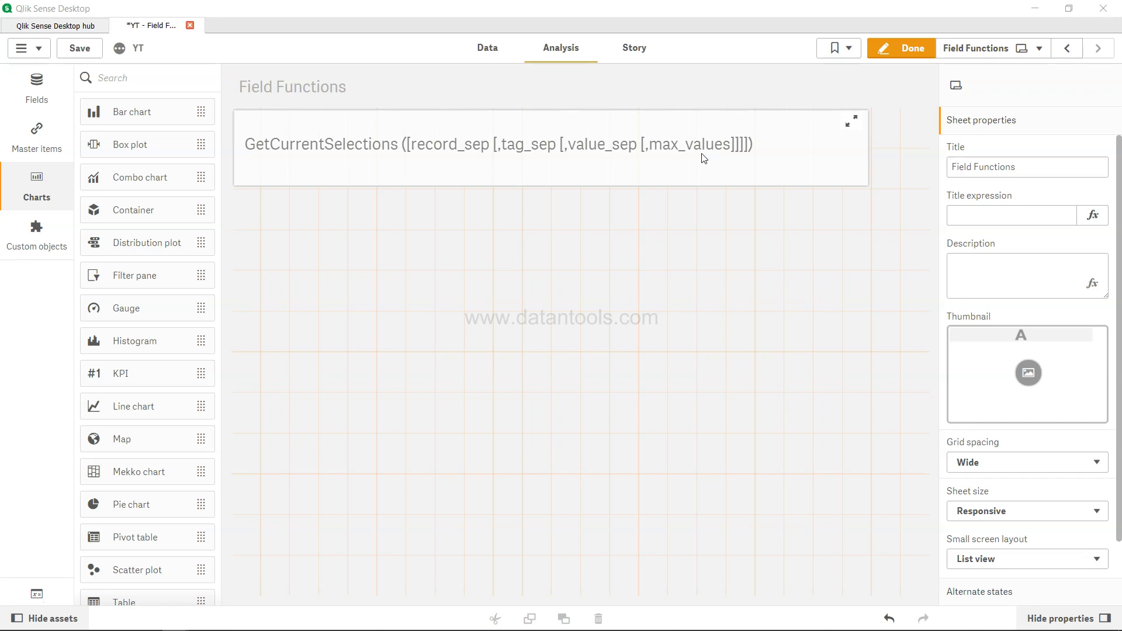
# Step: Reload the Initials inline table from the load script, fetching 6 lines, and close the progress report
pyautogui.click(488, 50)
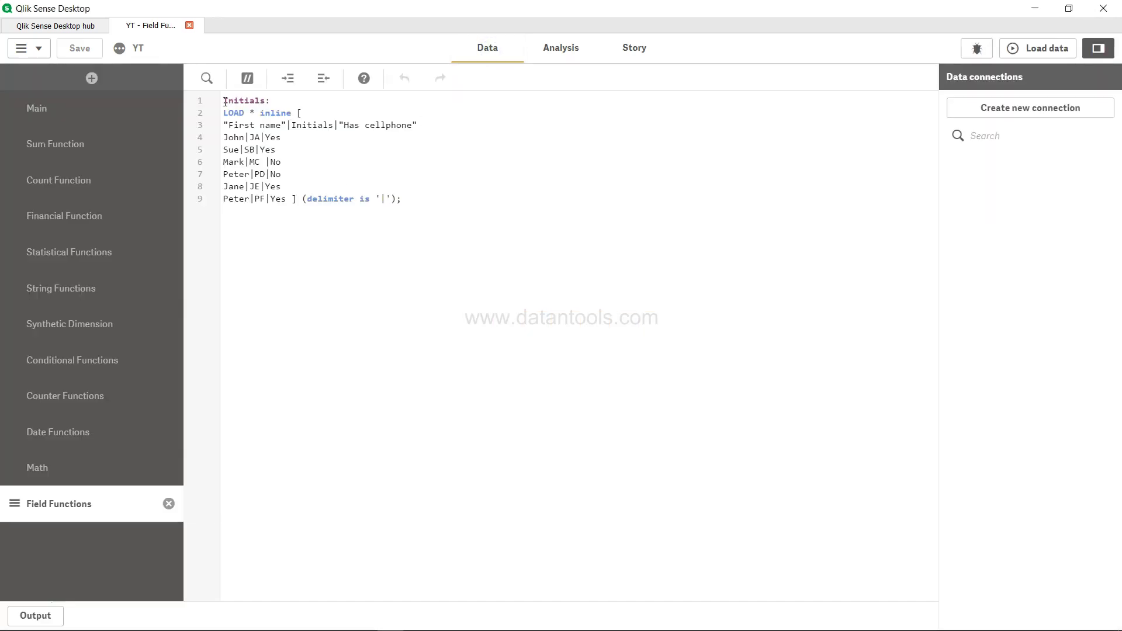
pyautogui.moveTo(224, 100); pyautogui.dragTo(420, 205)
pyautogui.click(420, 205)
pyautogui.click(1034, 49)
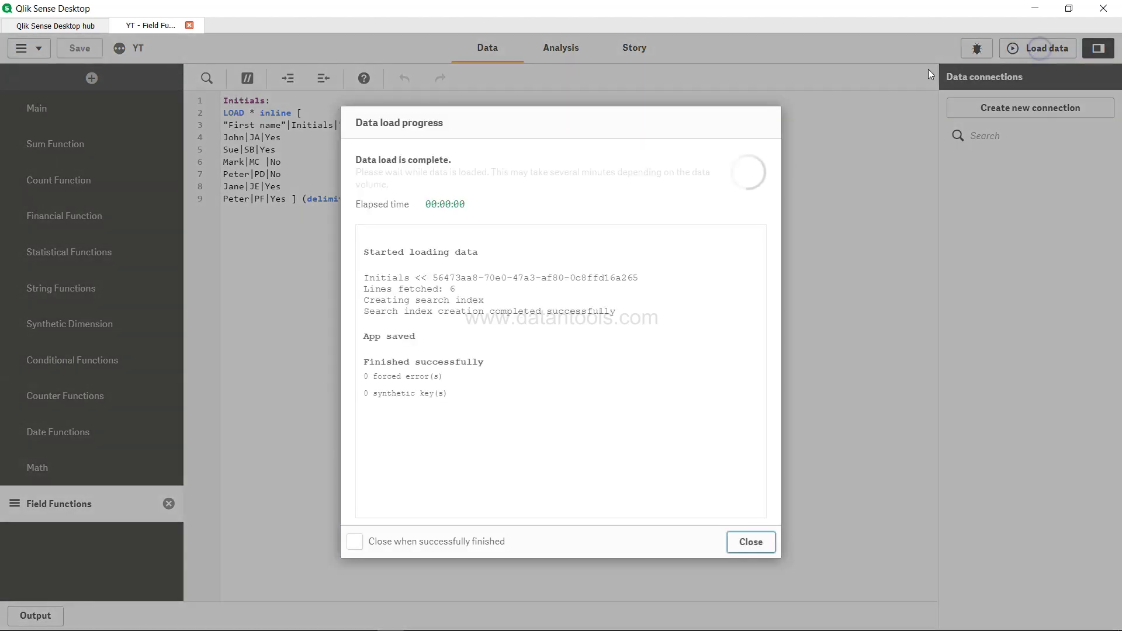
pyautogui.click(750, 543)
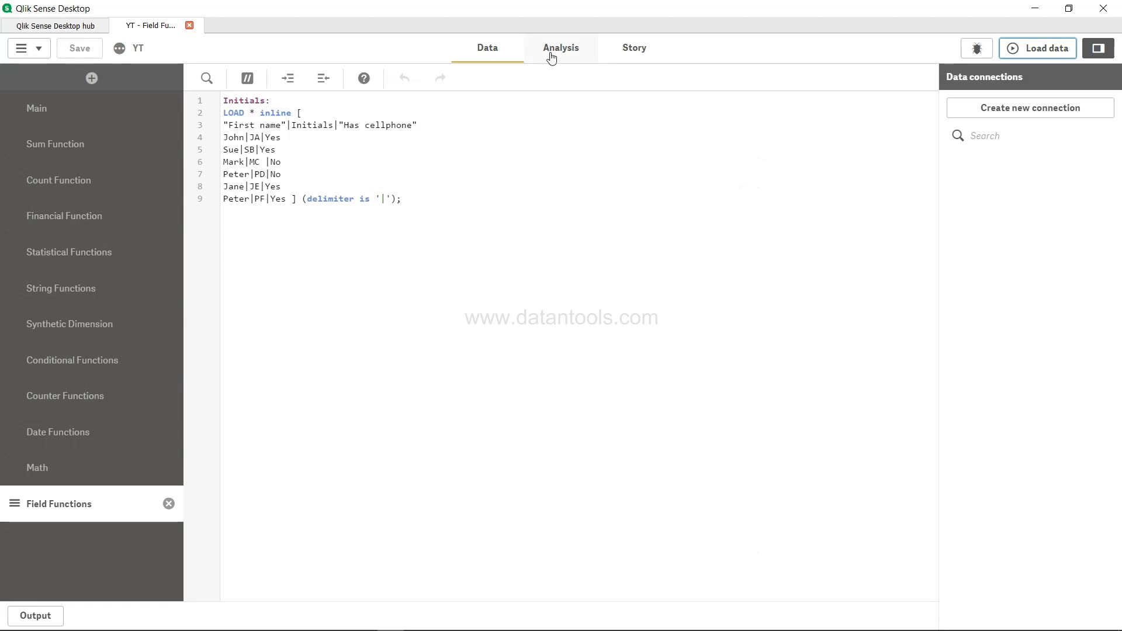
# Step: Place a filter pane below the syntax text, sized taller, using the First name field
pyautogui.click(551, 58)
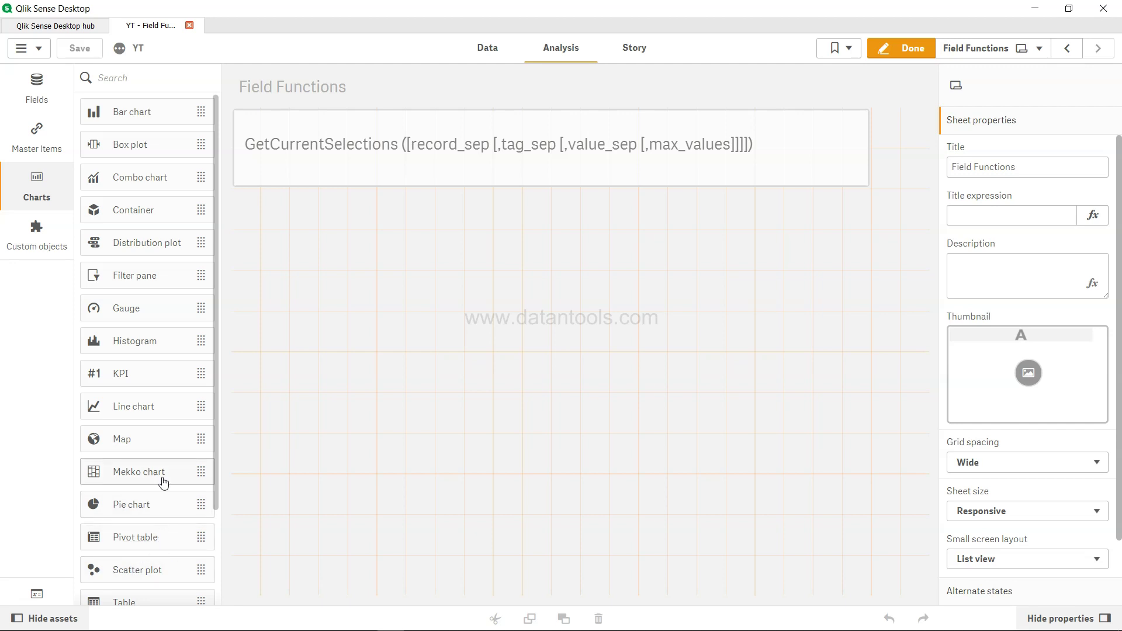
pyautogui.moveTo(153, 278); pyautogui.dragTo(406, 250)
pyautogui.moveTo(403, 349); pyautogui.dragTo(403, 435)
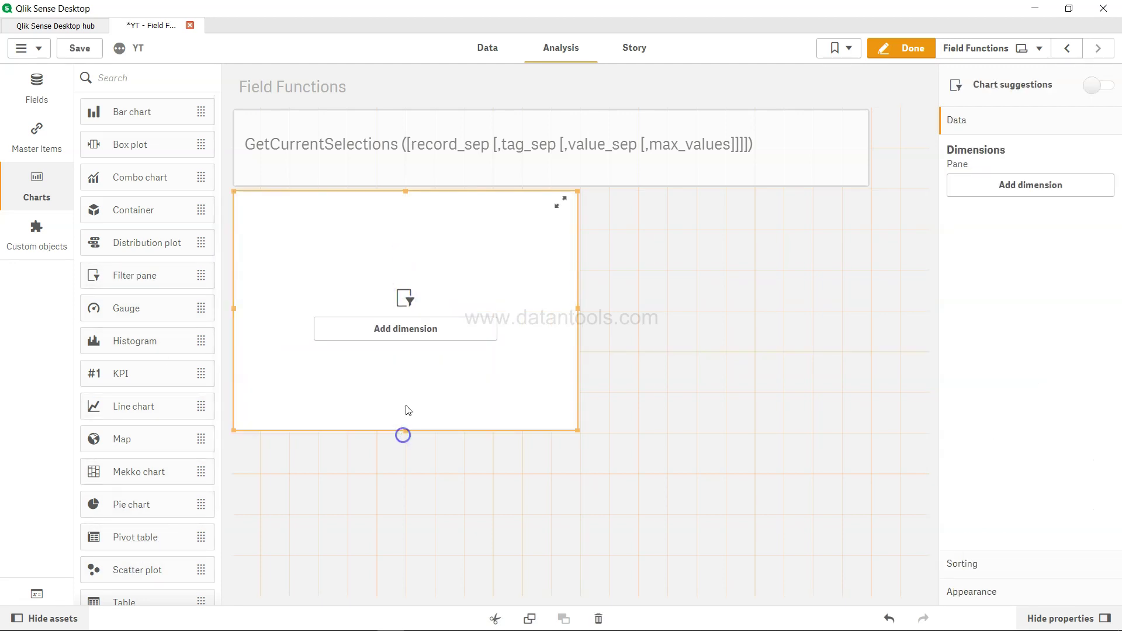
pyautogui.click(419, 335)
pyautogui.click(547, 294)
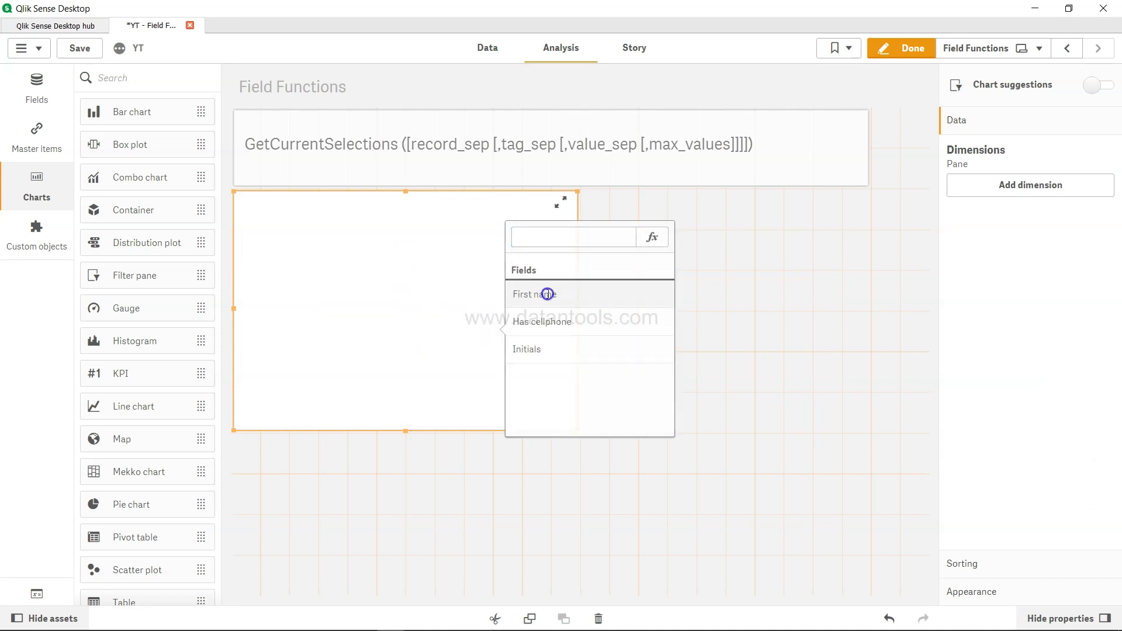
pyautogui.moveTo(578, 308); pyautogui.dragTo(562, 306)
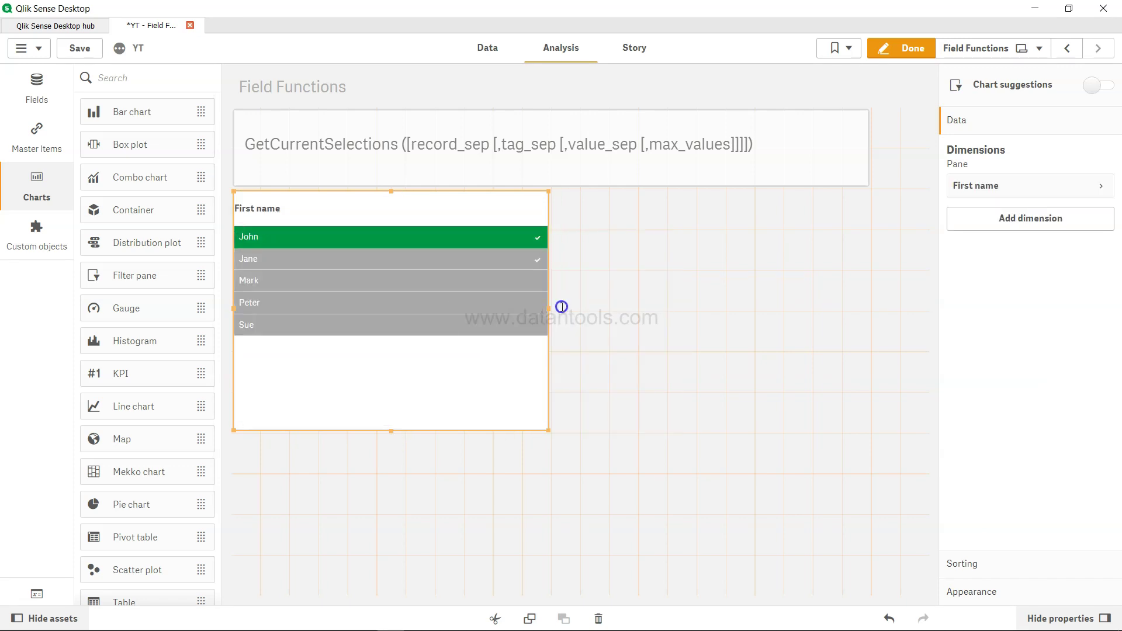
# Step: Add a second dimension to the filter pane with the expression =Initials
pyautogui.click(1023, 226)
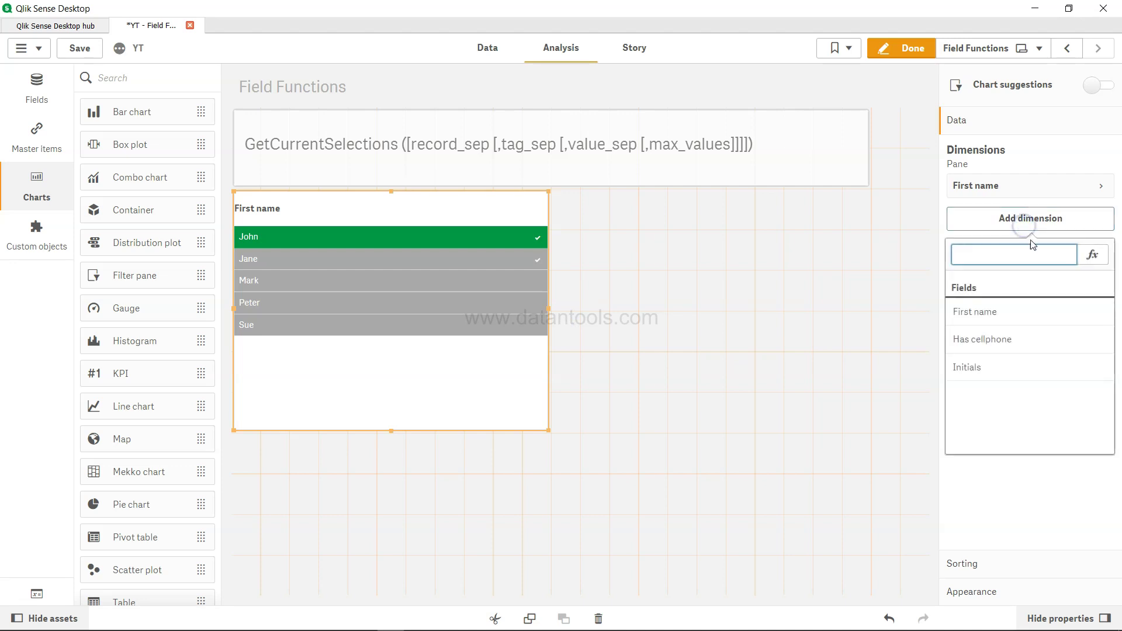
pyautogui.click(1093, 255)
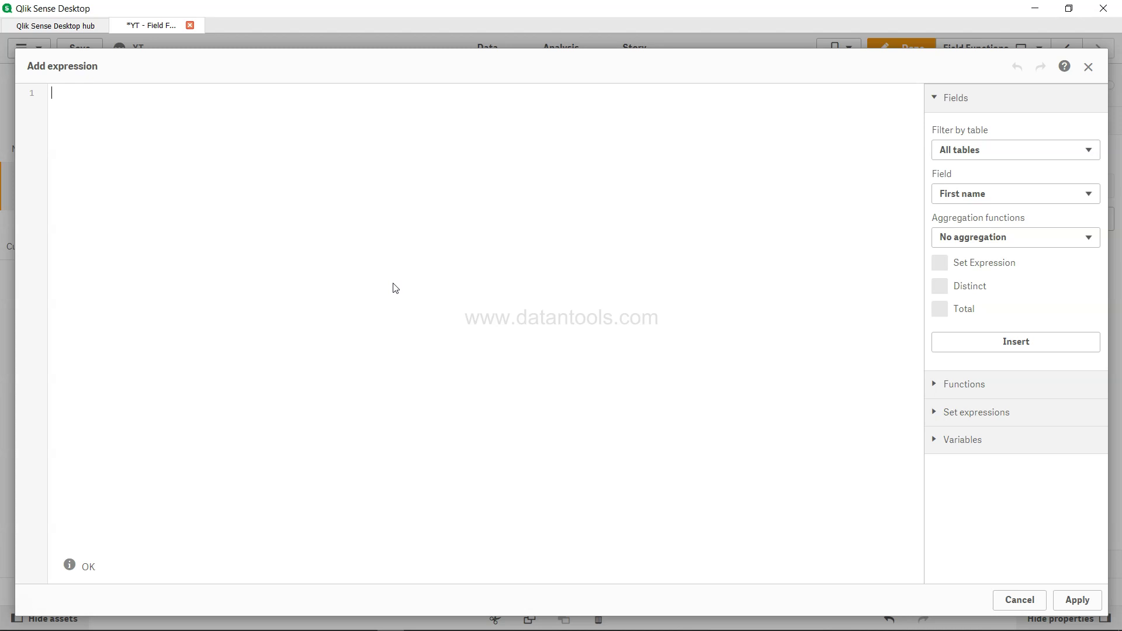
pyautogui.write('Initials')
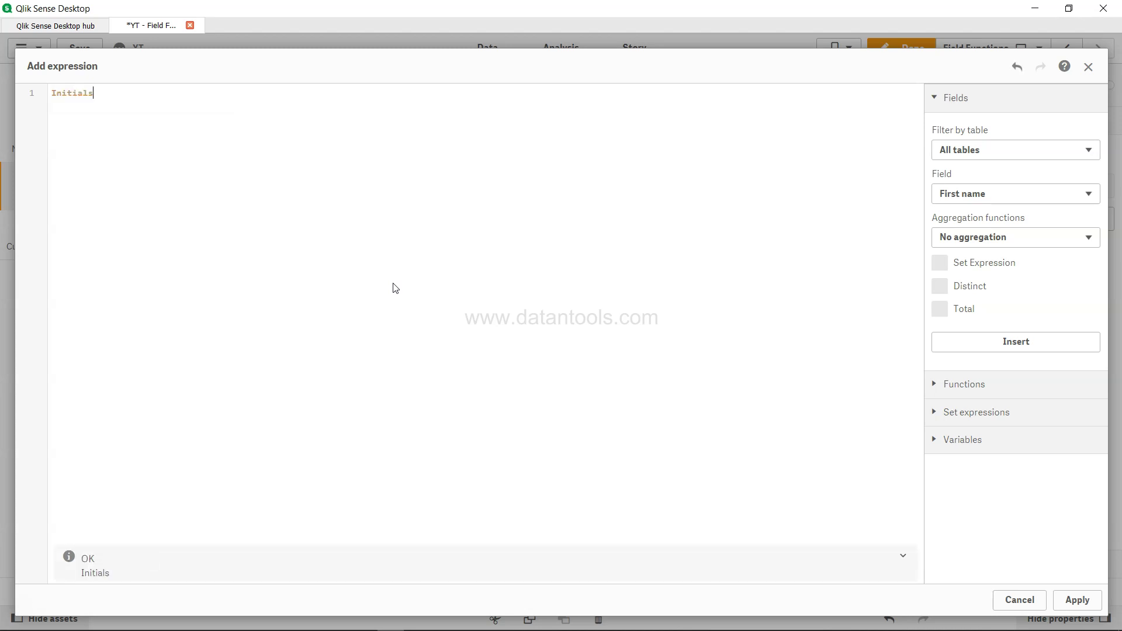
pyautogui.click(1077, 599)
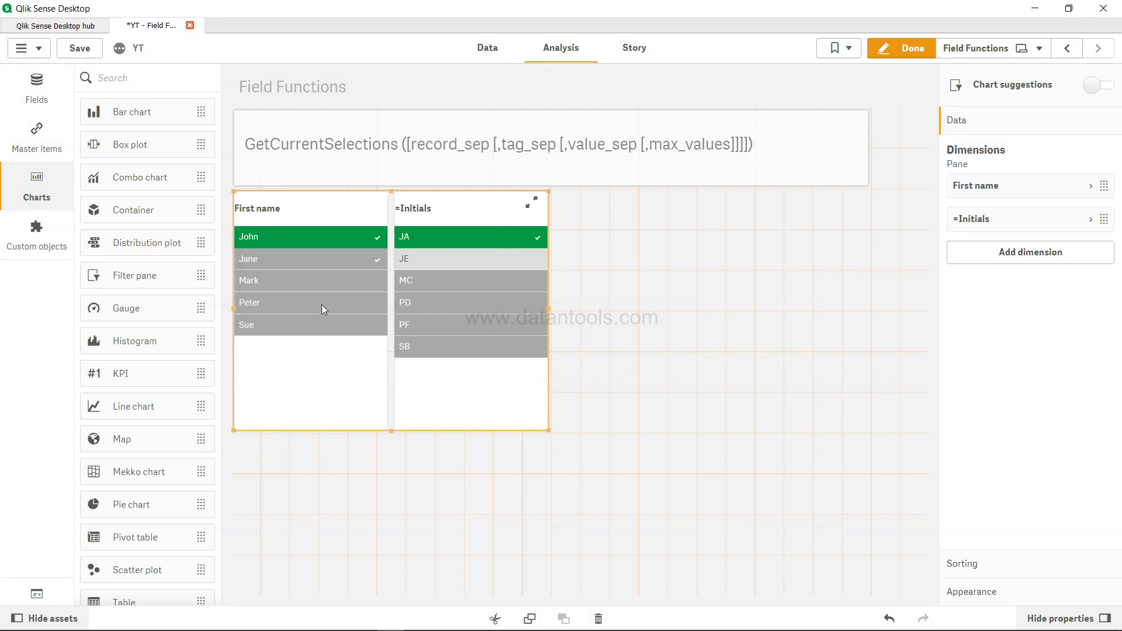
# Step: Shorten the filter pane and add a KPI to its right with measure GetCurrentSelections()
pyautogui.moveTo(392, 430); pyautogui.dragTo(395, 383)
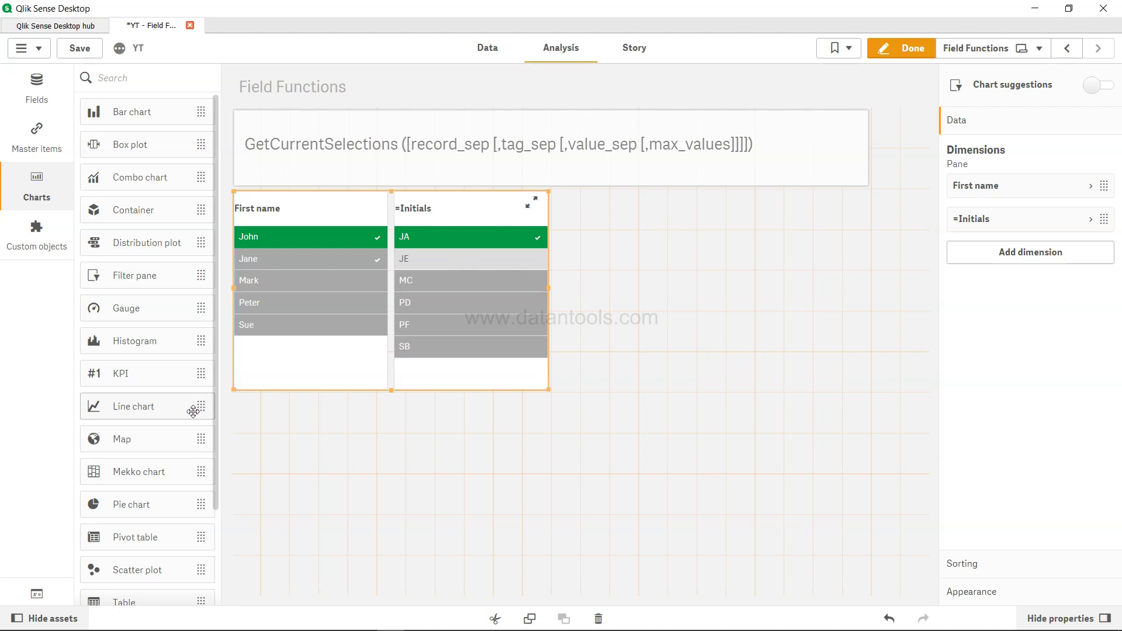
pyautogui.click(146, 371)
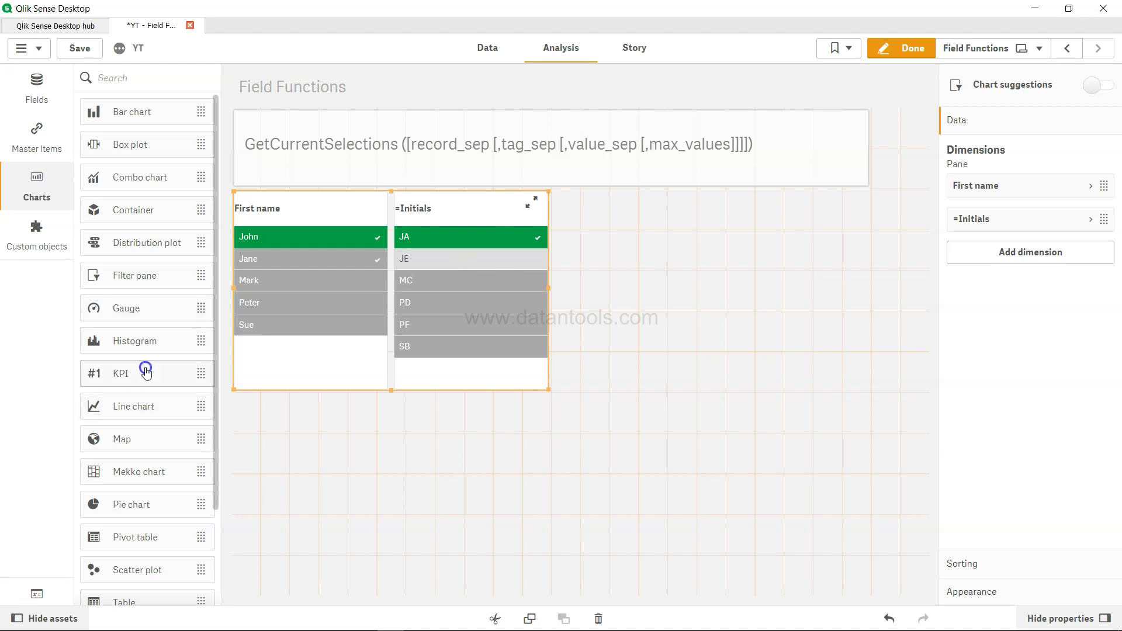
pyautogui.moveTo(145, 373); pyautogui.dragTo(663, 283)
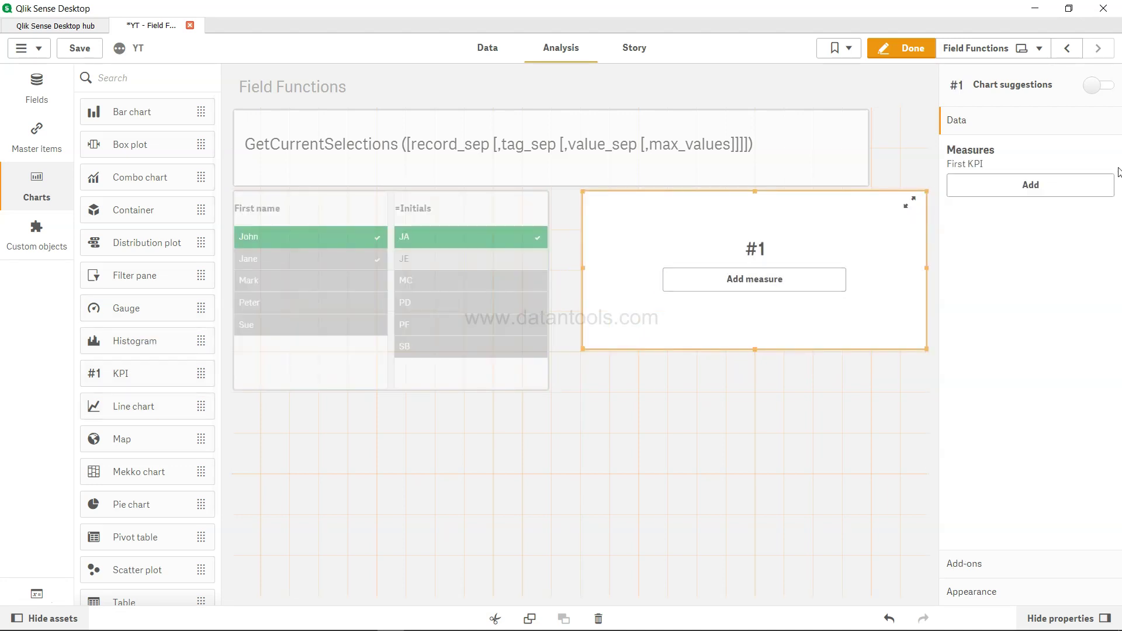
pyautogui.click(1053, 183)
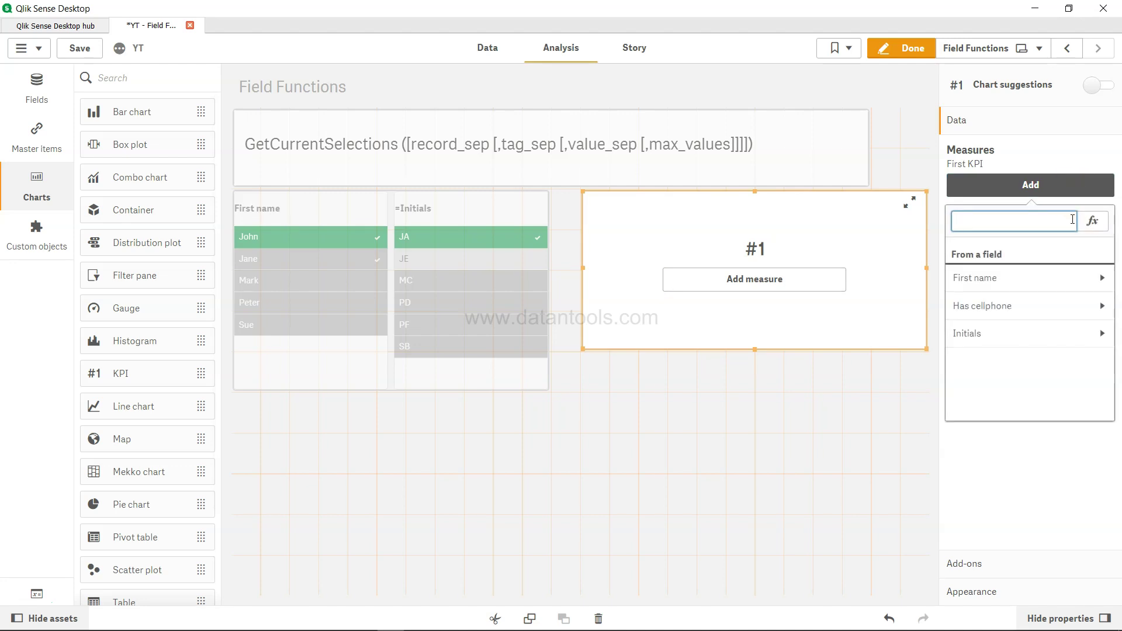
pyautogui.click(1092, 221)
pyautogui.write('G')
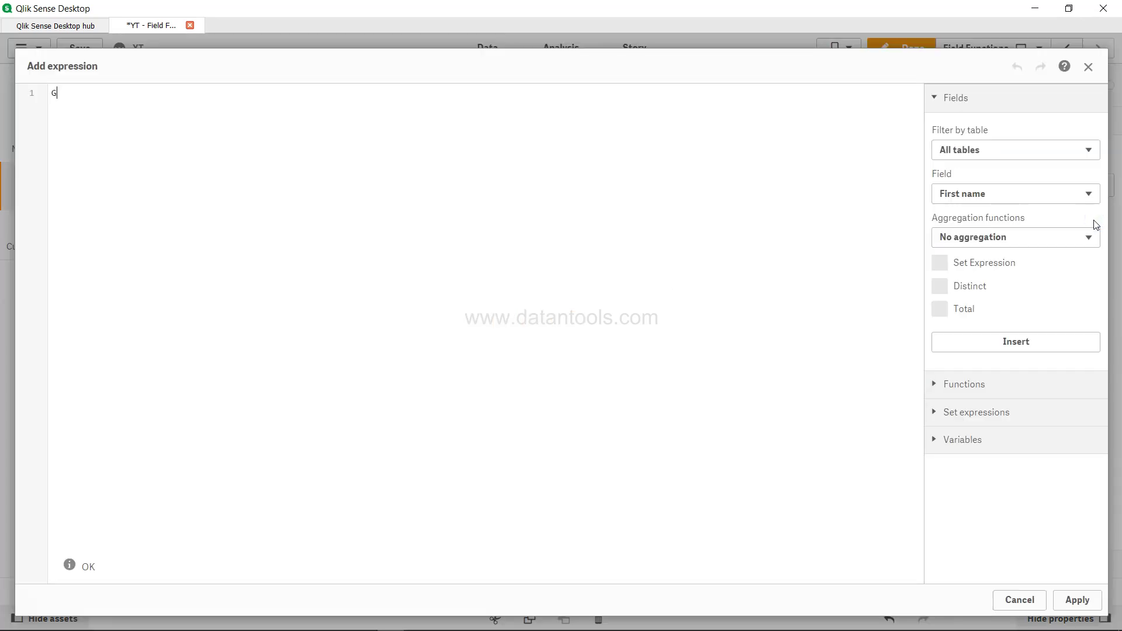
pyautogui.write('etCurrentSelections')
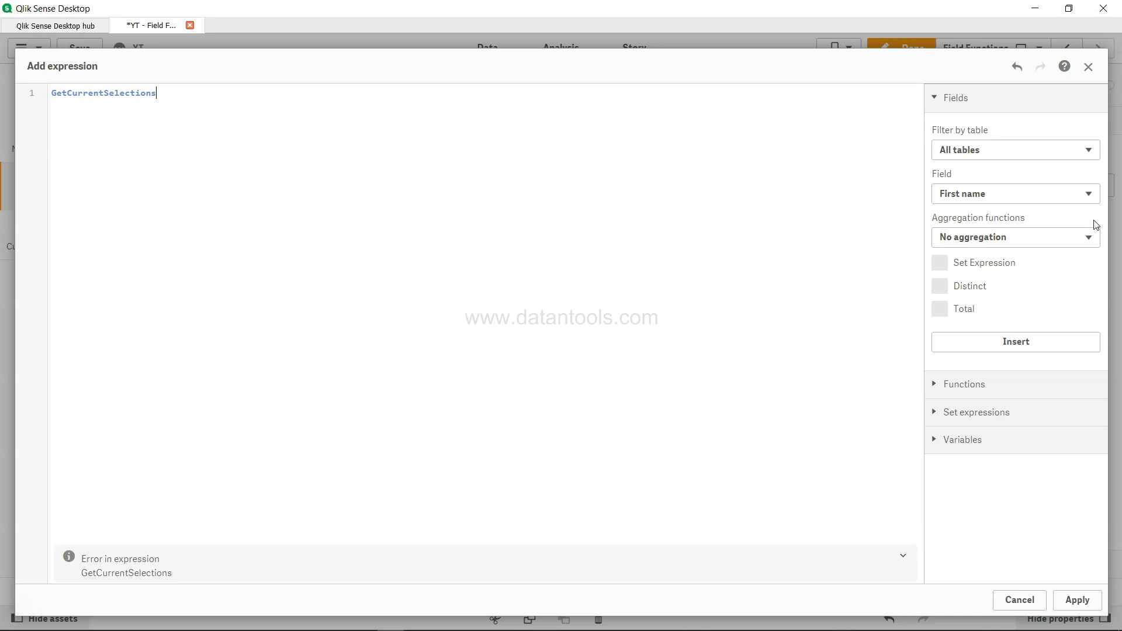
pyautogui.write('()')
pyautogui.click(1078, 601)
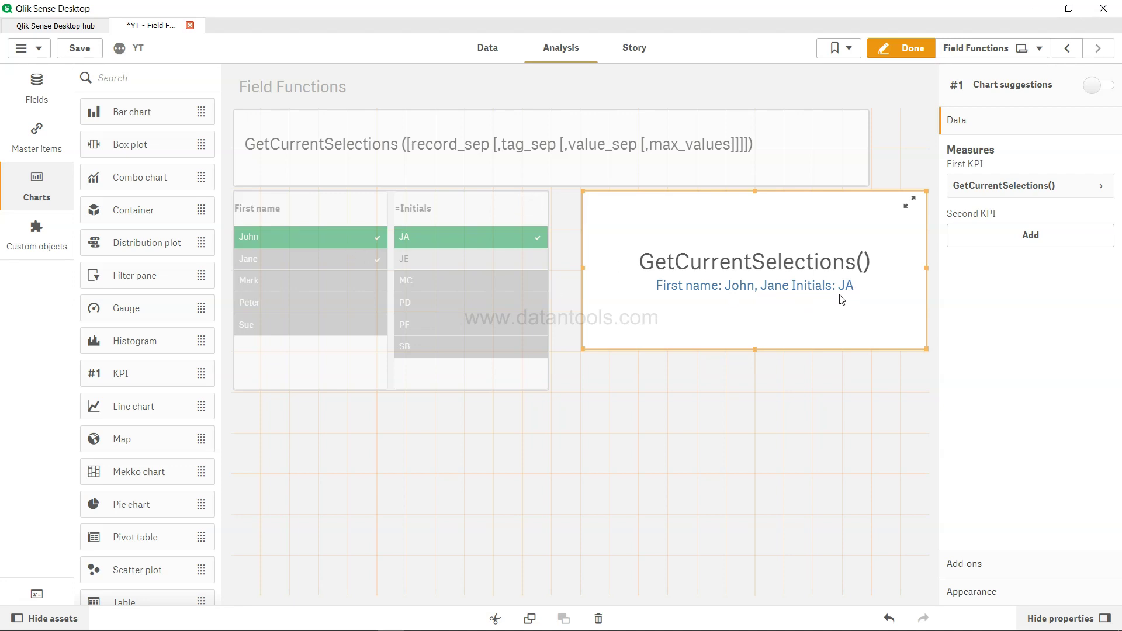
# Step: Finish editing the sheet and clear the existing Initials and First name selections
pyautogui.click(904, 50)
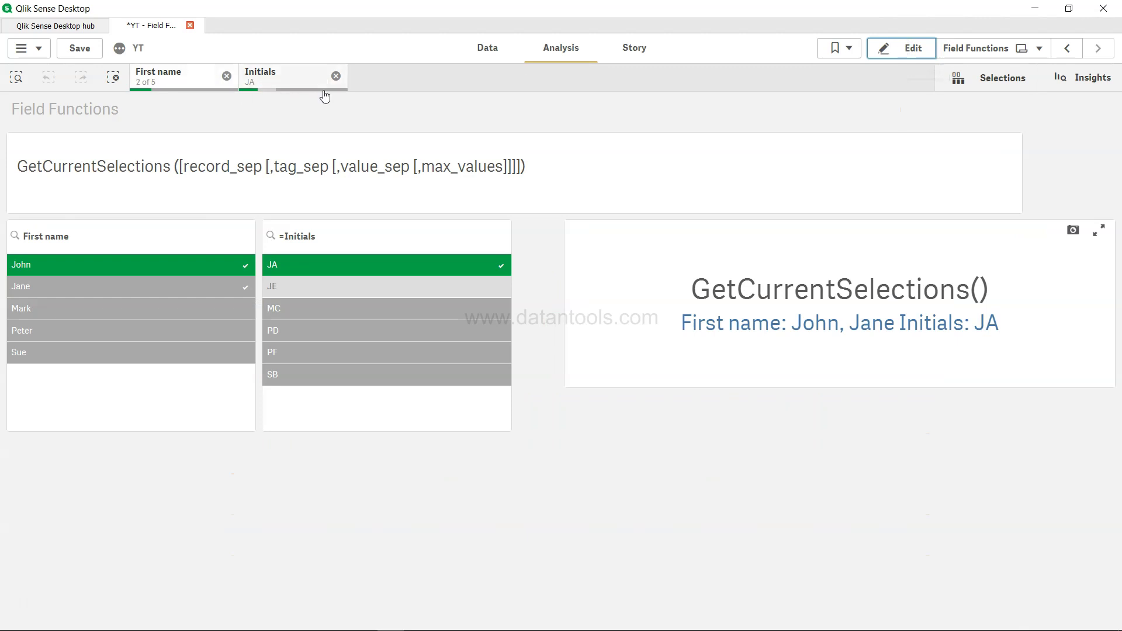
pyautogui.click(179, 81)
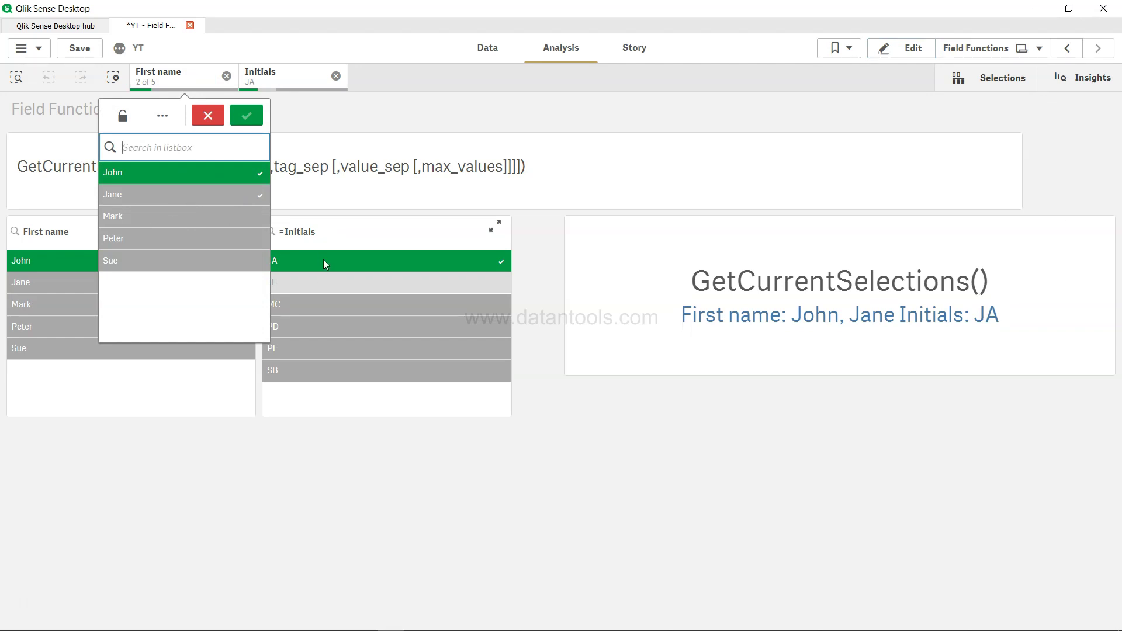
pyautogui.click(336, 76)
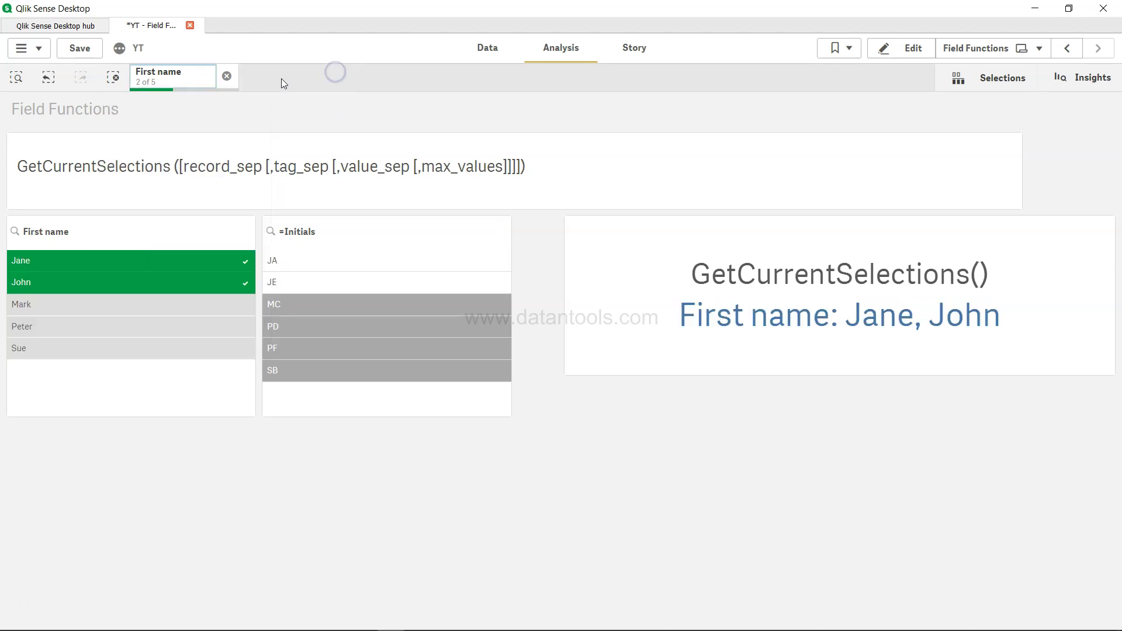
pyautogui.click(227, 76)
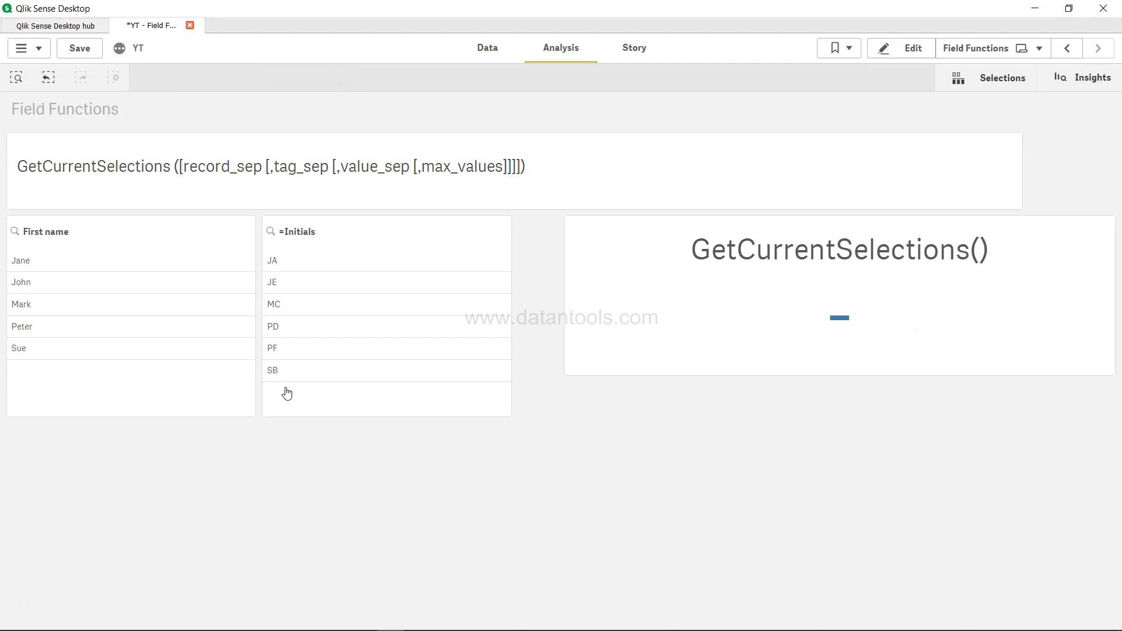
# Step: Select JA and JE in Initials and John and Jane in First name
pyautogui.click(302, 263)
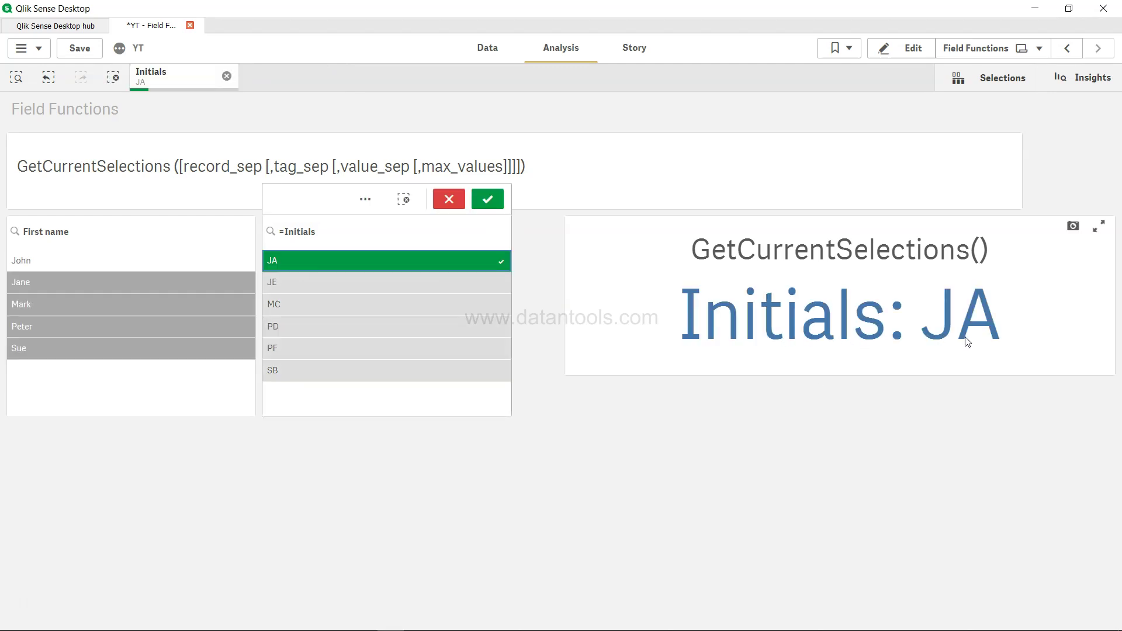
pyautogui.click(184, 266)
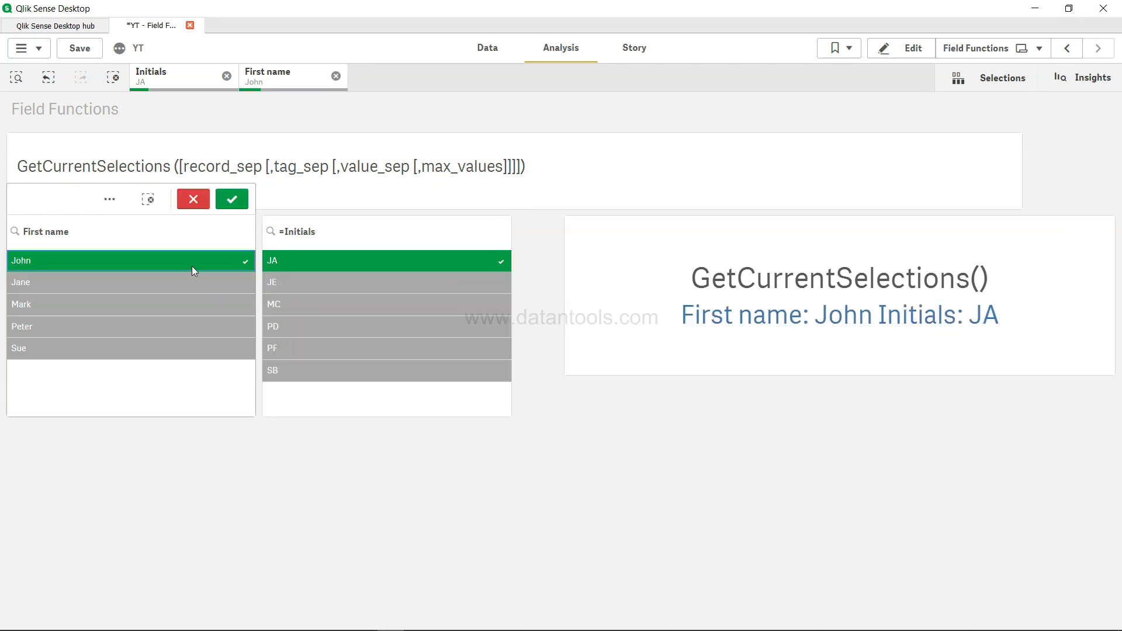
pyautogui.click(174, 283)
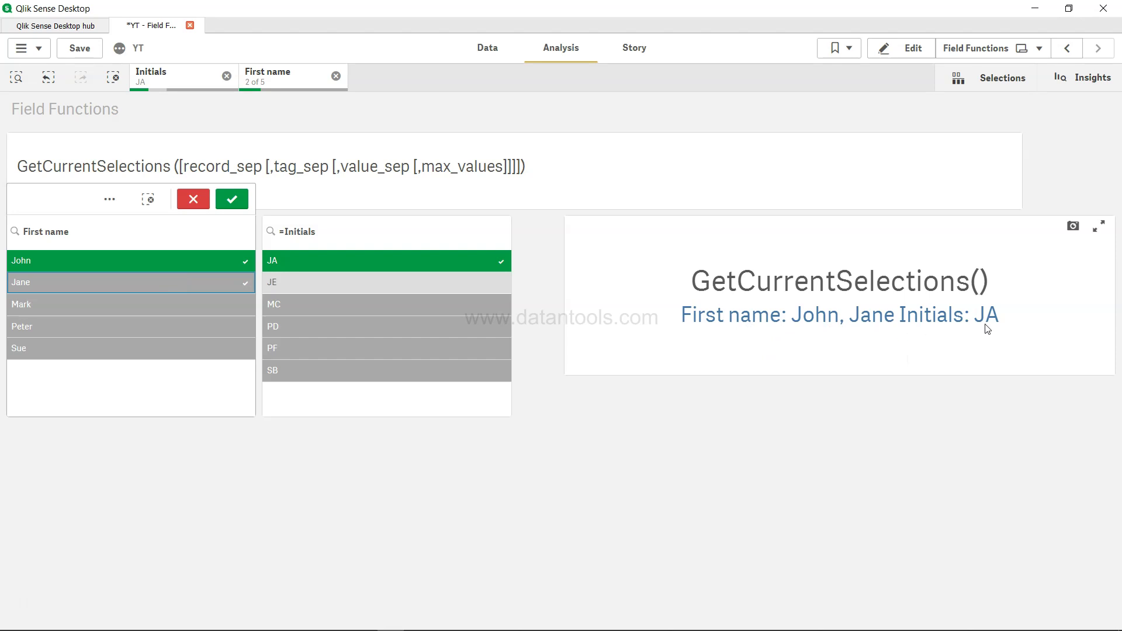
pyautogui.click(308, 283)
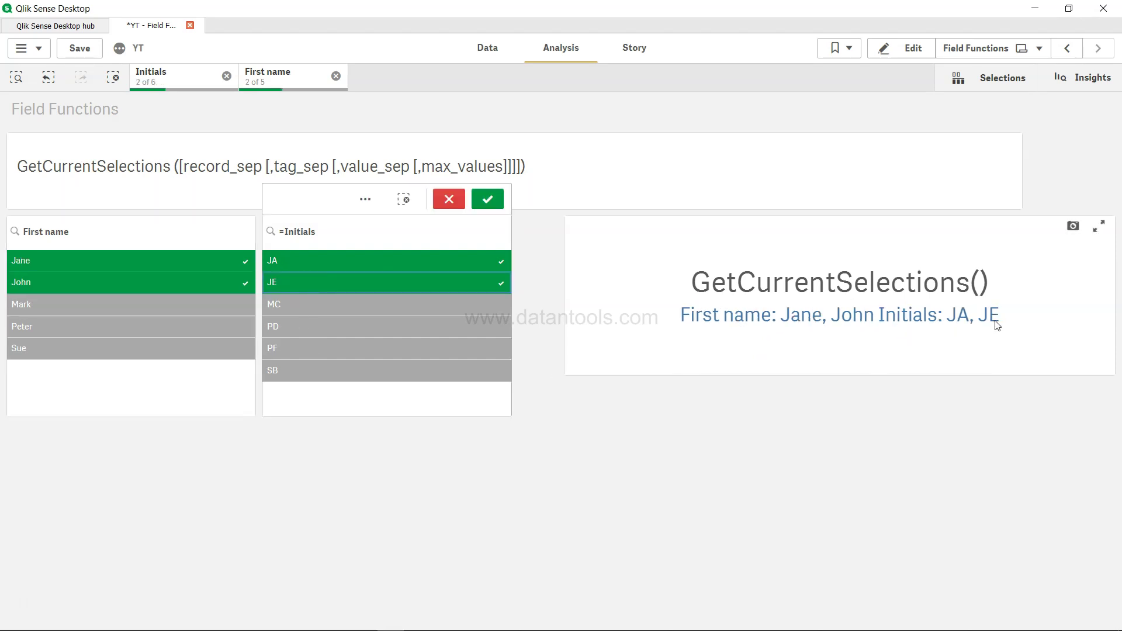
pyautogui.moveTo(992, 327)
pyautogui.moveTo(812, 328)
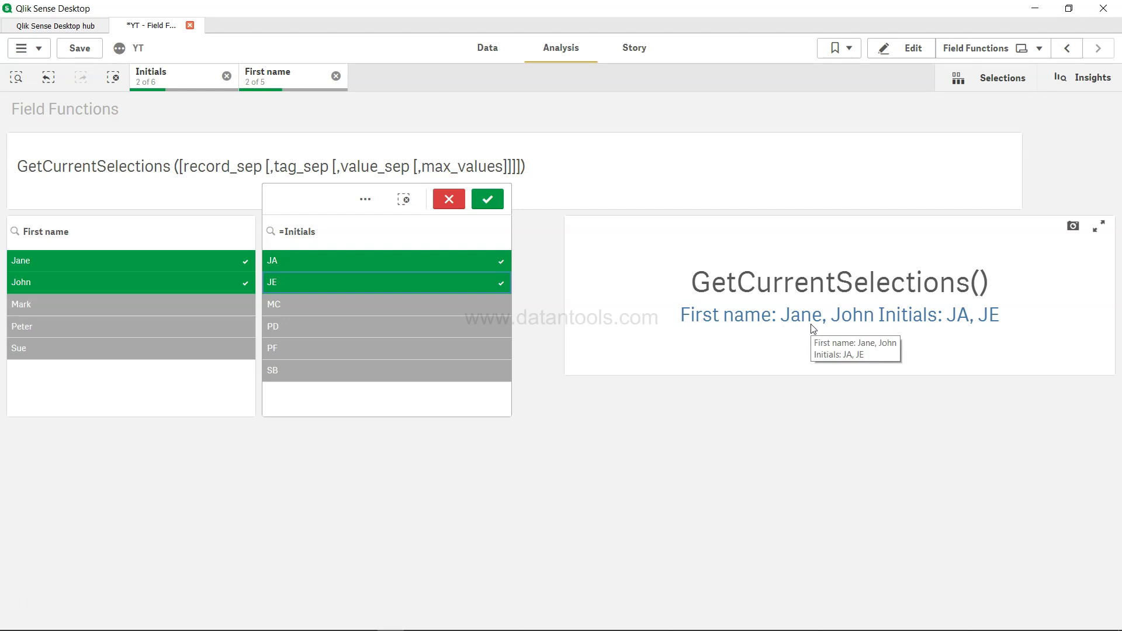